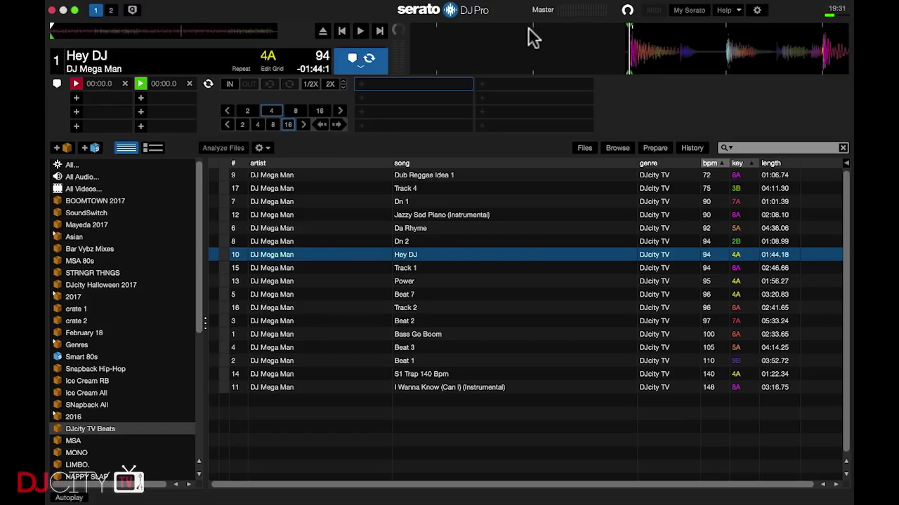
# Step: Play Hey DJ on deck 1, then switch to the 2-deck layout
pyautogui.click(76, 84)
pyautogui.click(360, 32)
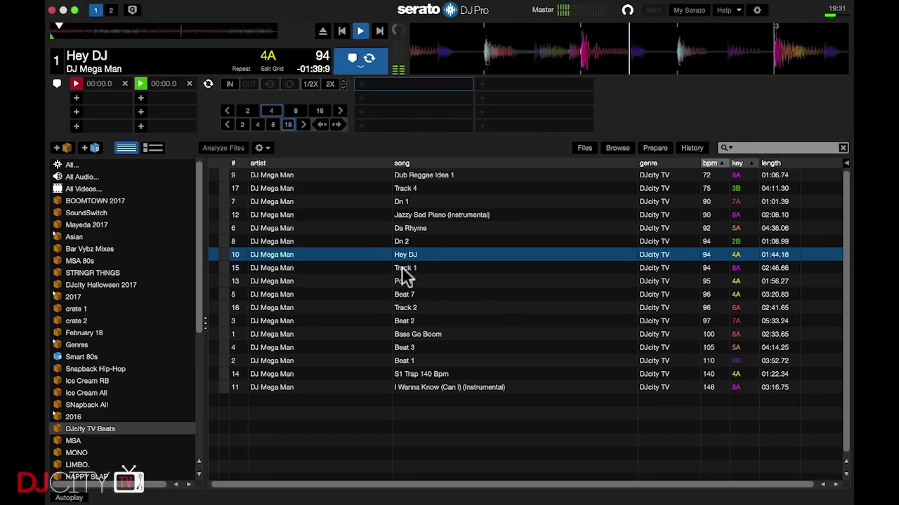
pyautogui.click(111, 10)
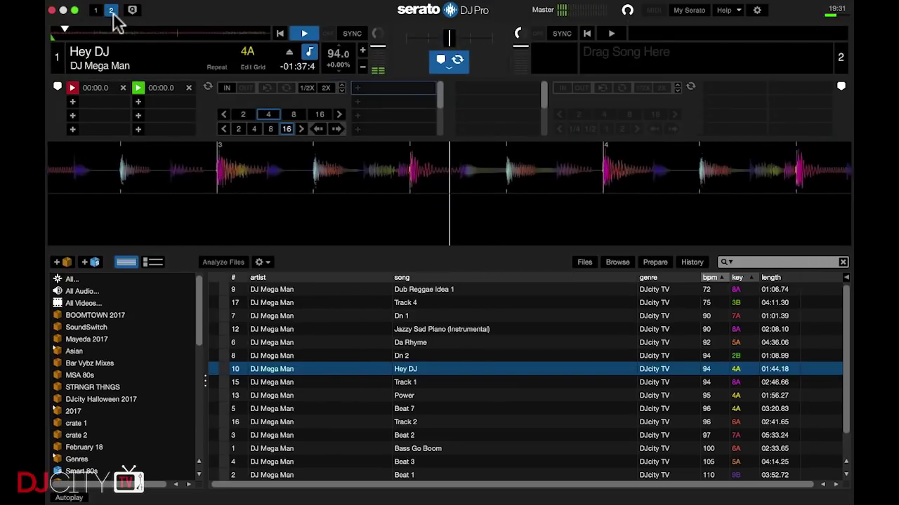
# Step: Load Dn 2 onto deck 2 and turn on tempo sync
pyautogui.click(431, 358)
pyautogui.hotkey('shift', 'Right')
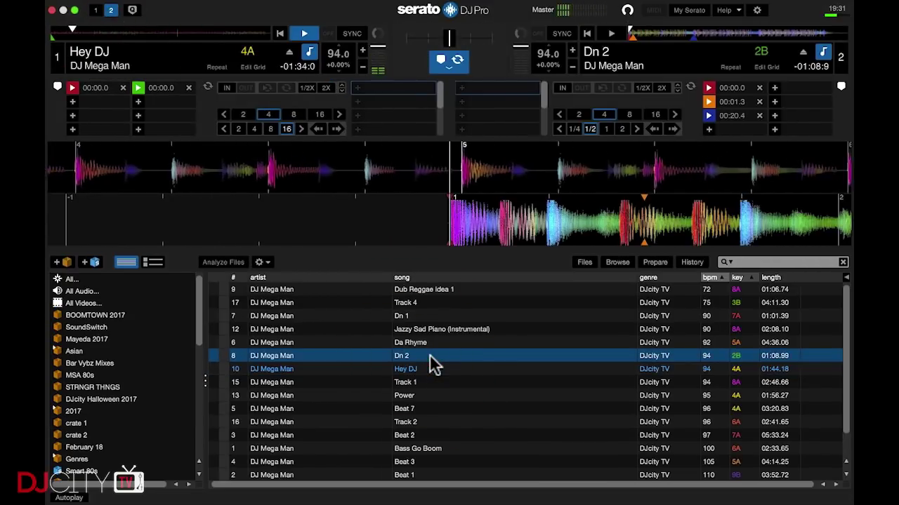
pyautogui.click(353, 38)
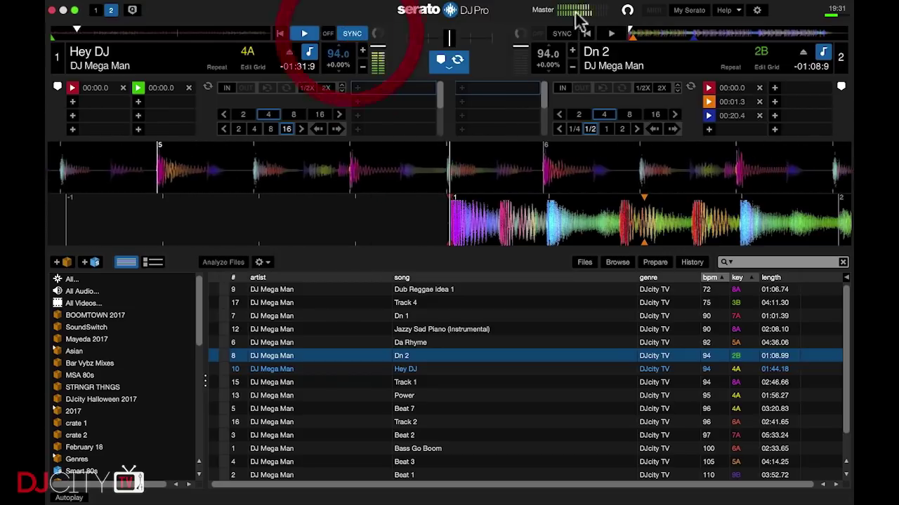
# Step: Pull deck 2's pitch down, start Dn 2 playing and crossfade toward deck 2
pyautogui.moveTo(543, 60)
pyautogui.mouseDown()
pyautogui.moveTo(547, 106)
pyautogui.moveTo(543, 45)
pyautogui.mouseUp()
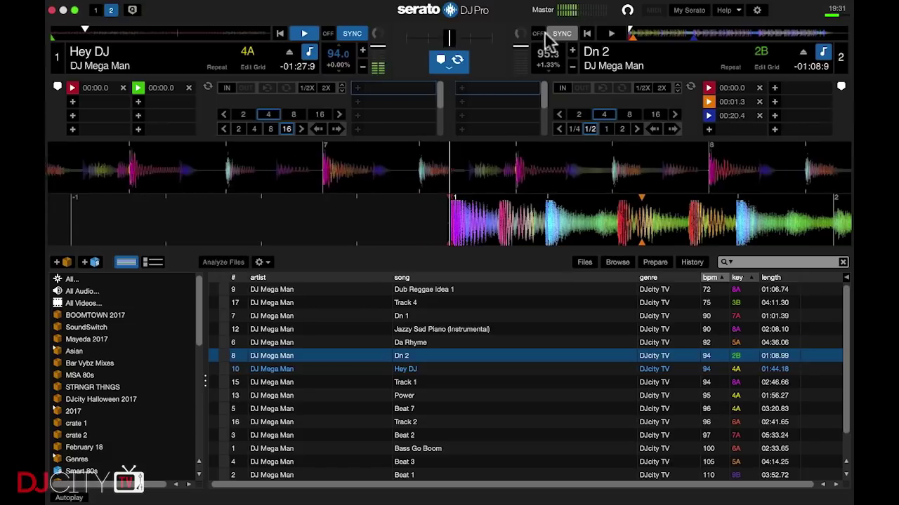
pyautogui.click(610, 35)
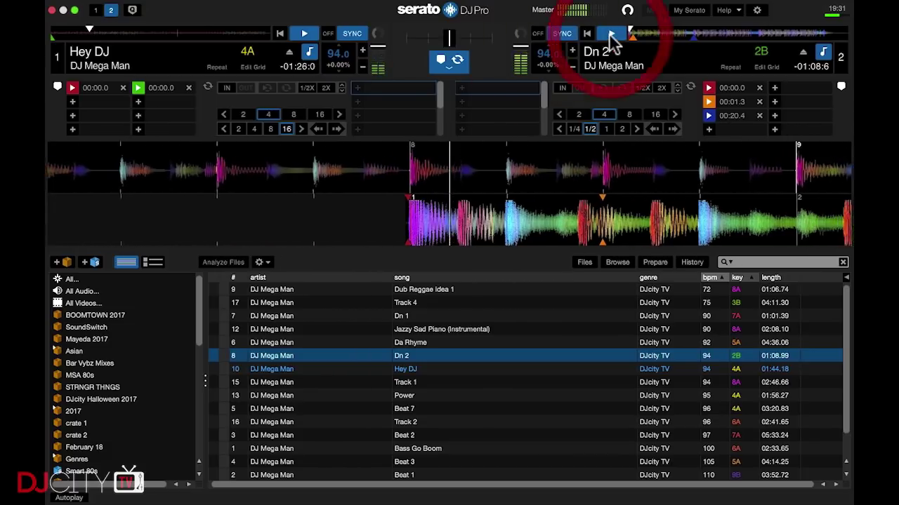
pyautogui.moveTo(453, 46); pyautogui.dragTo(492, 40)
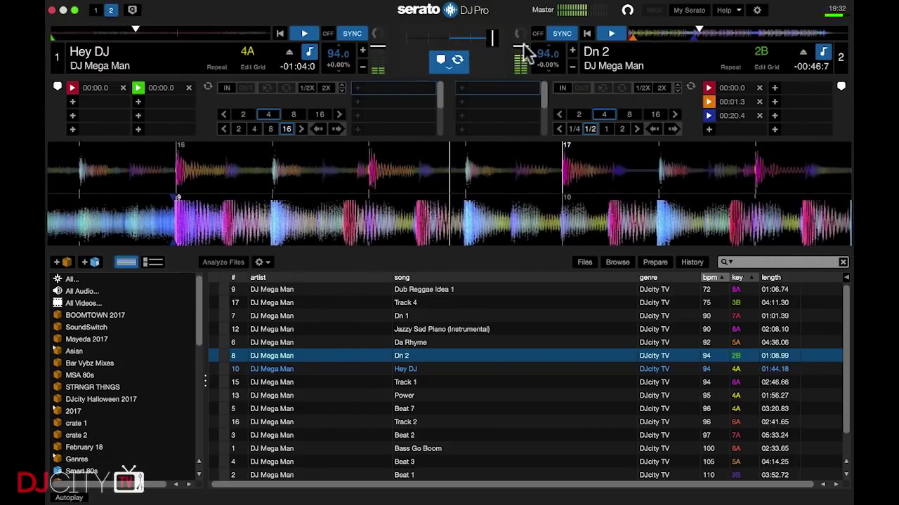
# Step: Blend Hey DJ and Dn 2 using the crossfader and both channel volume faders
pyautogui.moveTo(492, 38); pyautogui.dragTo(452, 40)
pyautogui.moveTo(384, 50); pyautogui.dragTo(381, 80)
pyautogui.moveTo(452, 39)
pyautogui.mouseDown()
pyautogui.moveTo(389, 45)
pyautogui.moveTo(436, 35)
pyautogui.moveTo(501, 40)
pyautogui.moveTo(411, 44)
pyautogui.moveTo(448, 48)
pyautogui.mouseUp()
pyautogui.moveTo(380, 65)
pyautogui.mouseDown()
pyautogui.moveTo(381, 41)
pyautogui.moveTo(383, 48)
pyautogui.mouseUp()
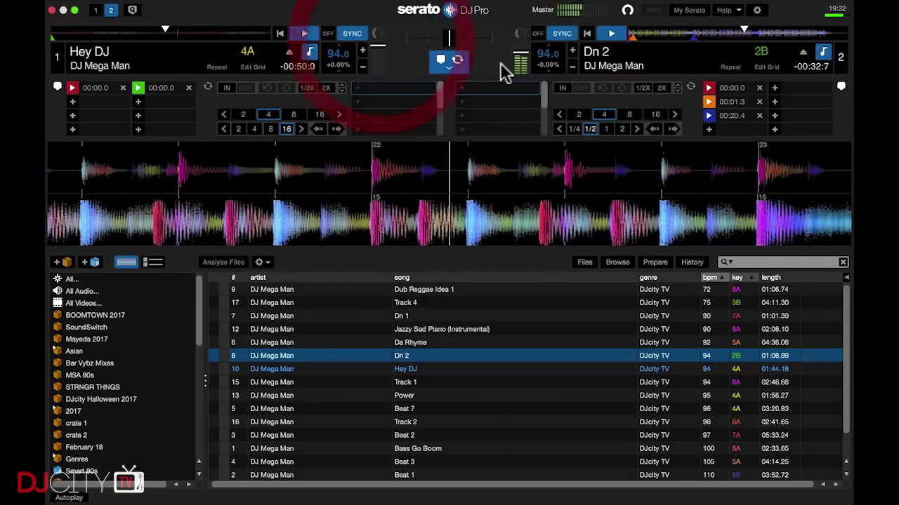
pyautogui.moveTo(518, 57); pyautogui.dragTo(526, 56)
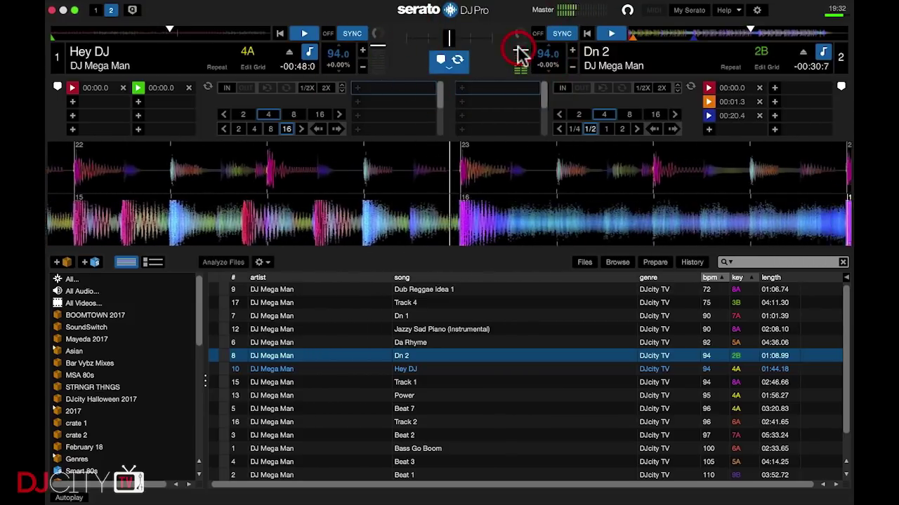
pyautogui.moveTo(454, 40); pyautogui.dragTo(382, 44)
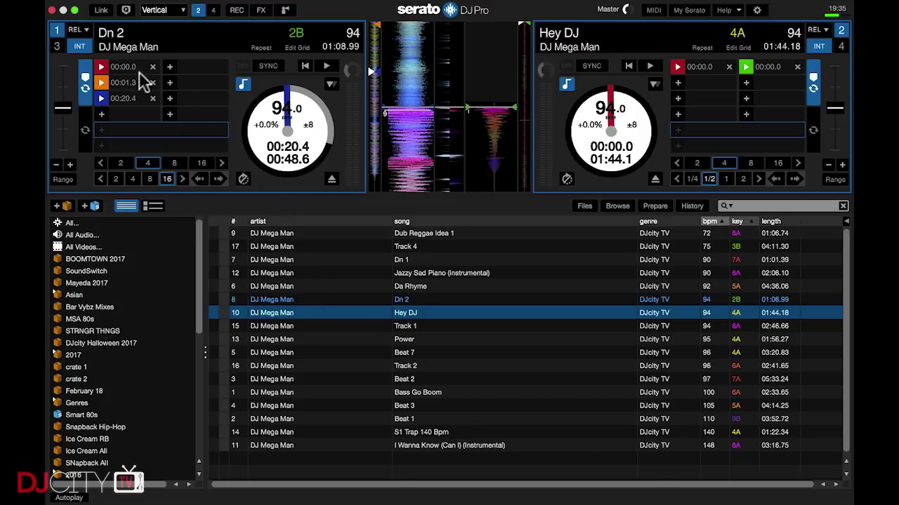
# Step: Add green, magenta, cyan, yellow and purple cue points at 00:20.4 in Dn 2's empty slots
pyautogui.click(189, 63)
pyautogui.click(170, 82)
pyautogui.click(171, 98)
pyautogui.click(101, 114)
pyautogui.click(171, 112)
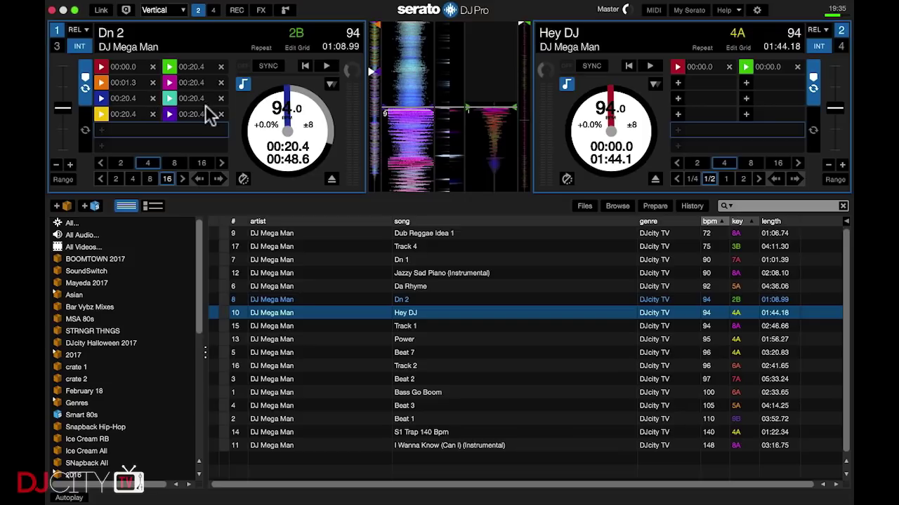
# Step: Turn on Performance Pad Cue Layout in Setup's Library + Display settings
pyautogui.click(756, 10)
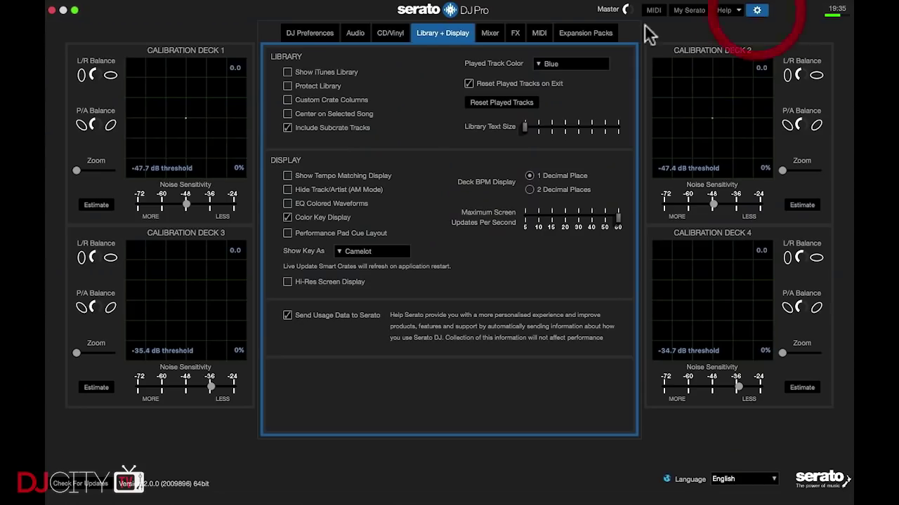
pyautogui.click(288, 233)
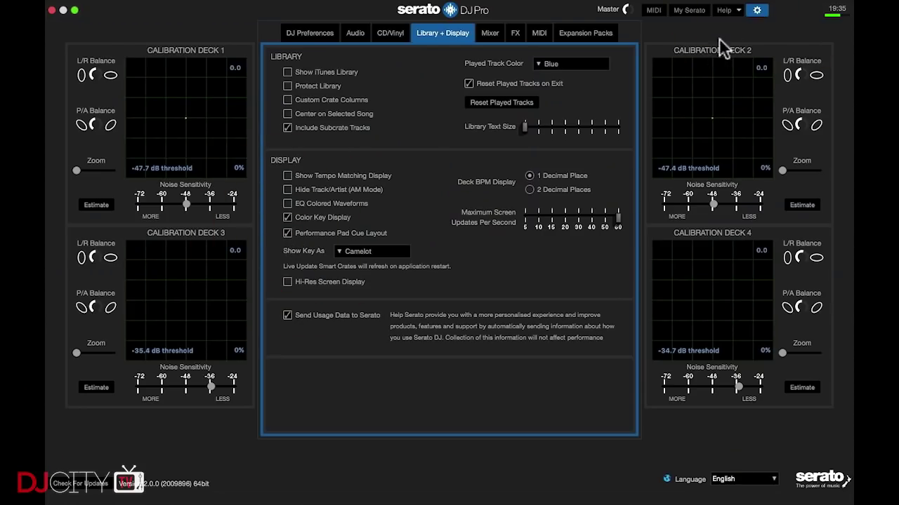
pyautogui.click(757, 10)
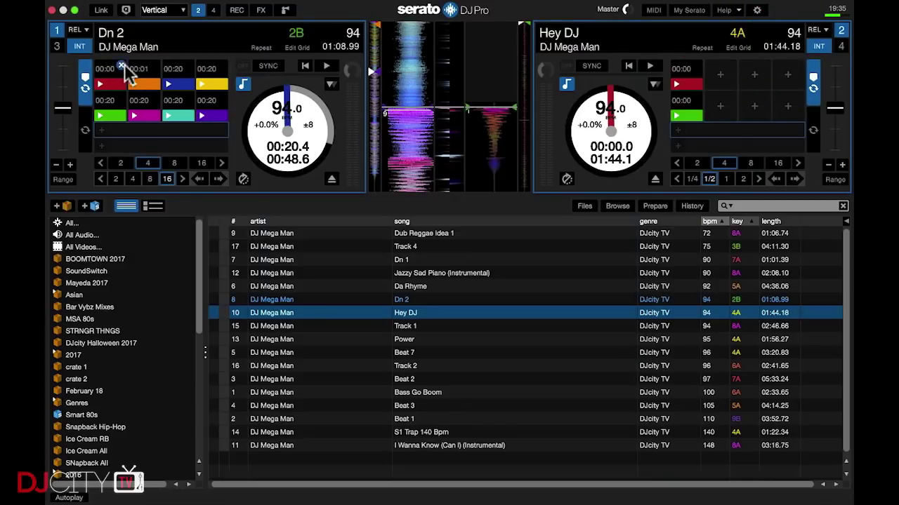
# Step: Trigger all eight of Dn 2's cue pads in order, from the start cue to purple
pyautogui.click(103, 85)
pyautogui.click(136, 83)
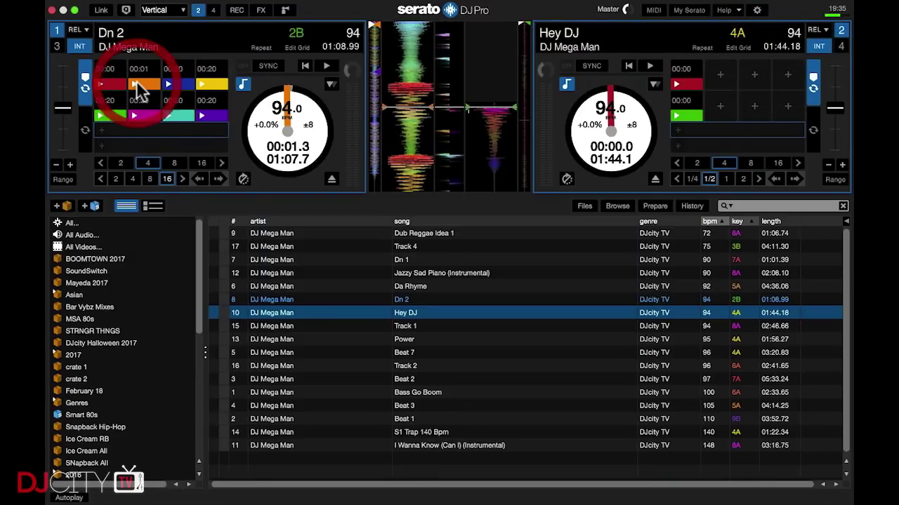
pyautogui.click(170, 83)
pyautogui.click(202, 84)
pyautogui.click(116, 117)
pyautogui.click(133, 115)
pyautogui.click(175, 116)
pyautogui.click(205, 116)
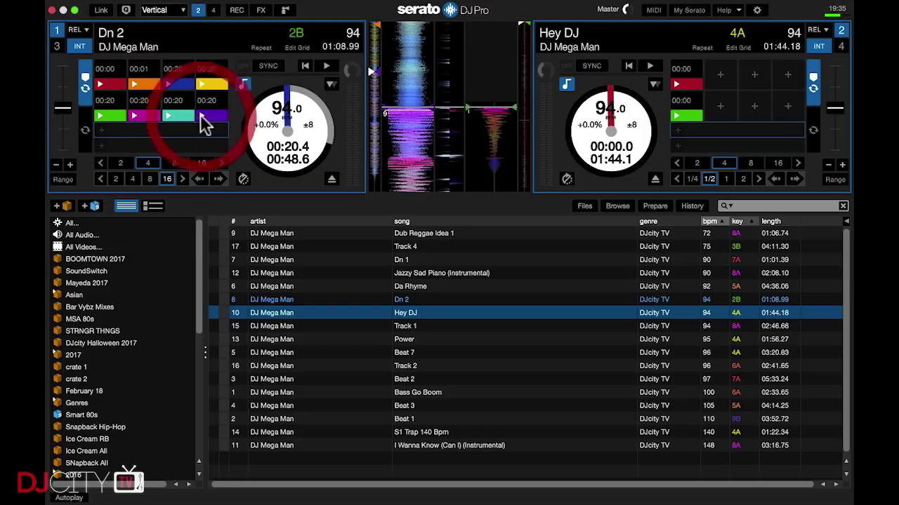
# Step: Jump back through the top-row cues, ending on the 00:20.4 cue
pyautogui.click(133, 85)
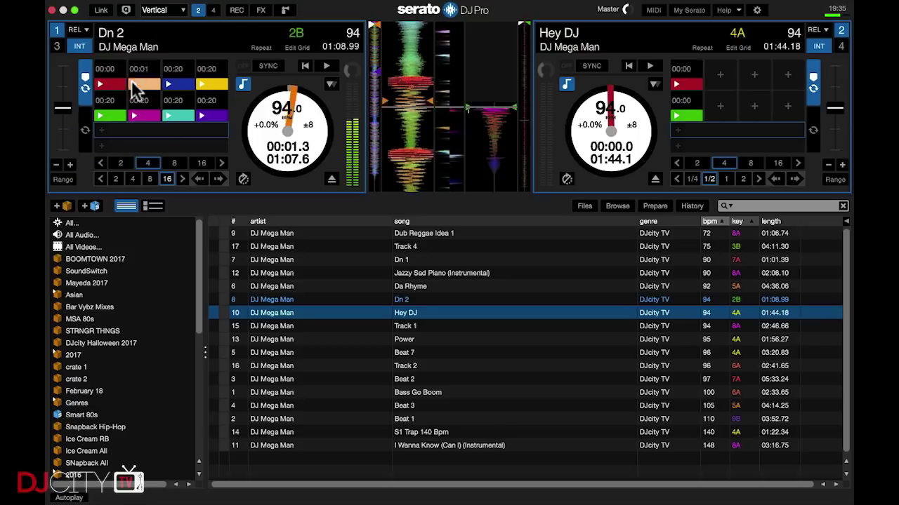
pyautogui.click(172, 84)
pyautogui.click(215, 83)
pyautogui.click(213, 84)
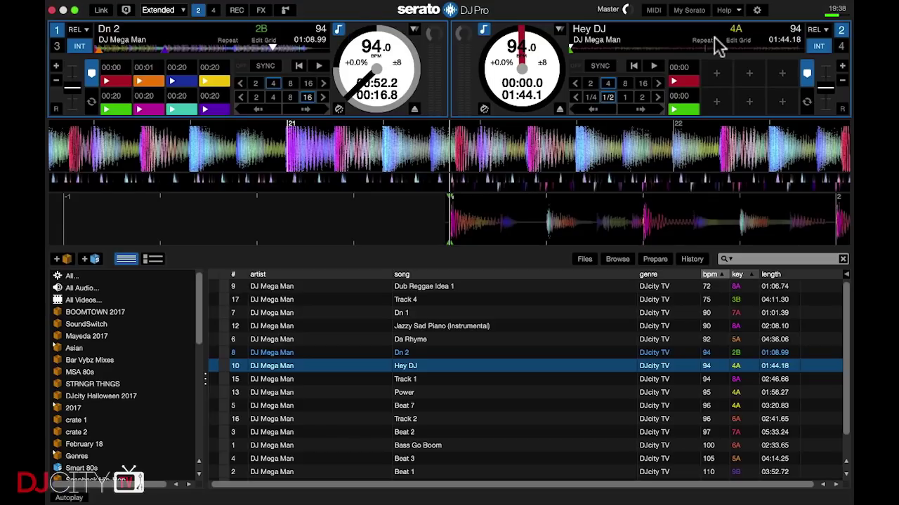
# Step: Enable Hi-Res Screen Display in Setup, accept the restart warning, and close Setup
pyautogui.click(756, 10)
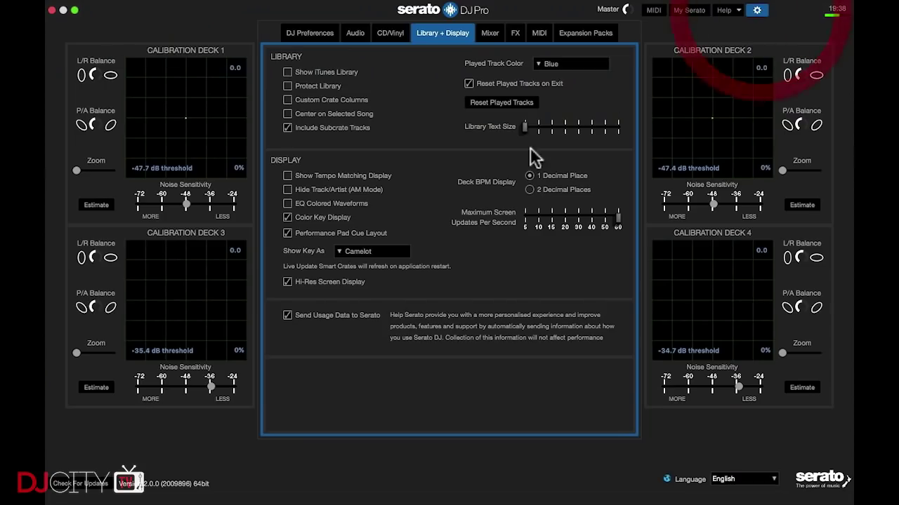
pyautogui.click(287, 282)
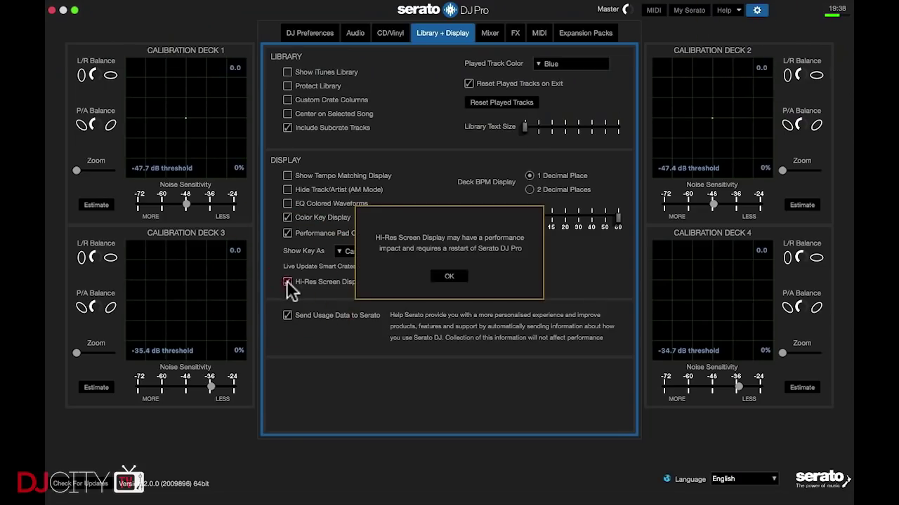
pyautogui.click(453, 277)
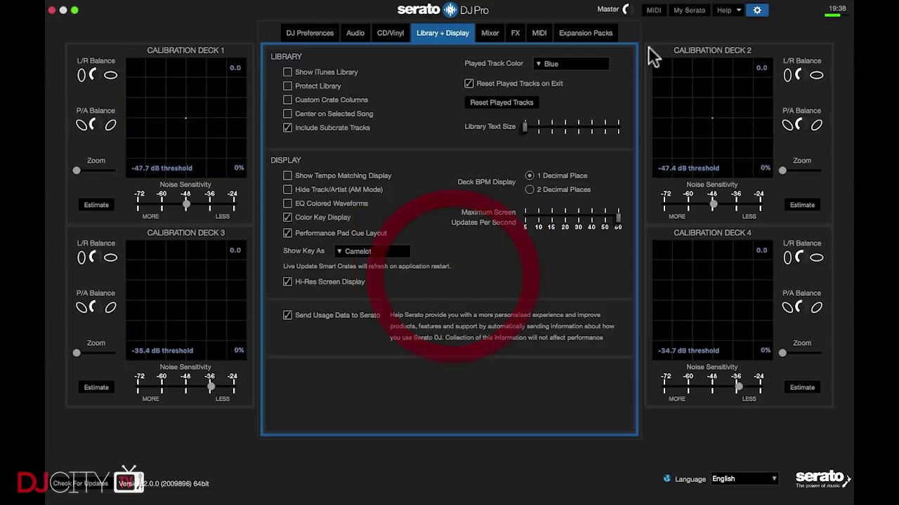
pyautogui.click(757, 10)
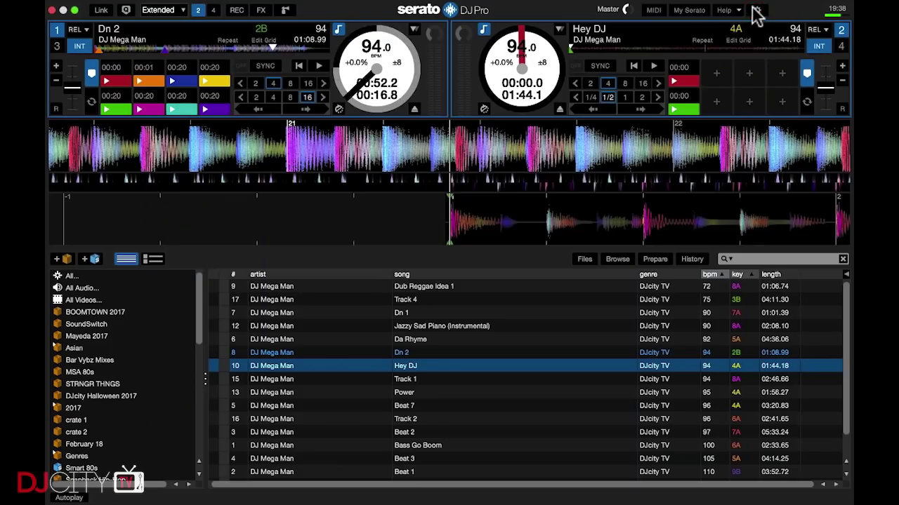